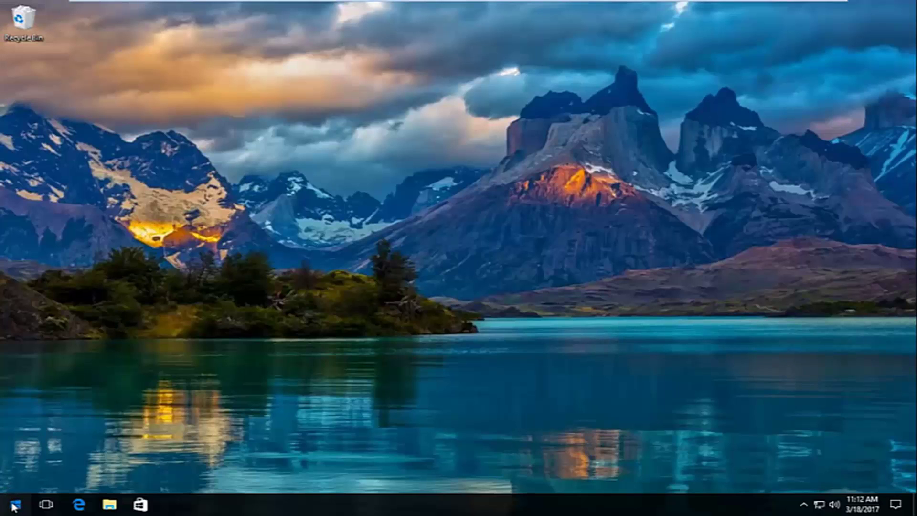
Search the Start menu for 'device manager'.
left_click(17, 504)
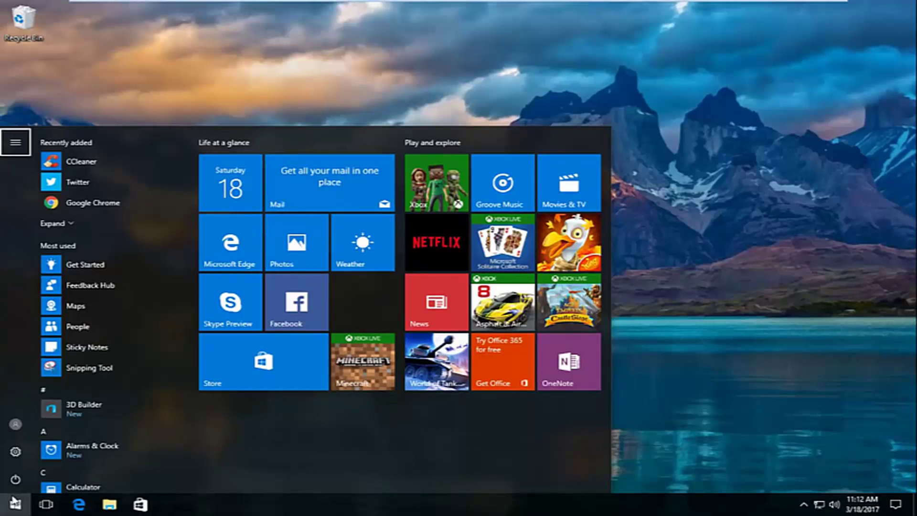
left_click(13, 502)
left_click(13, 503)
left_click(9, 506)
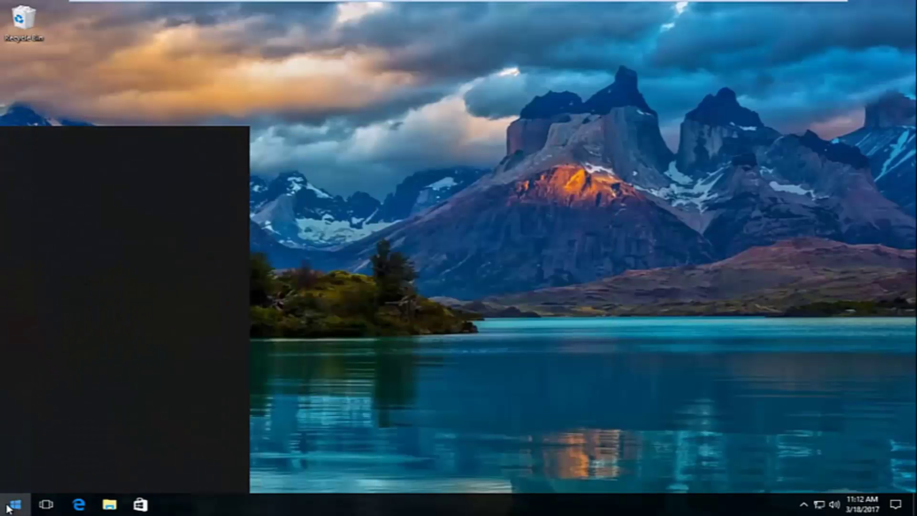
type("d")
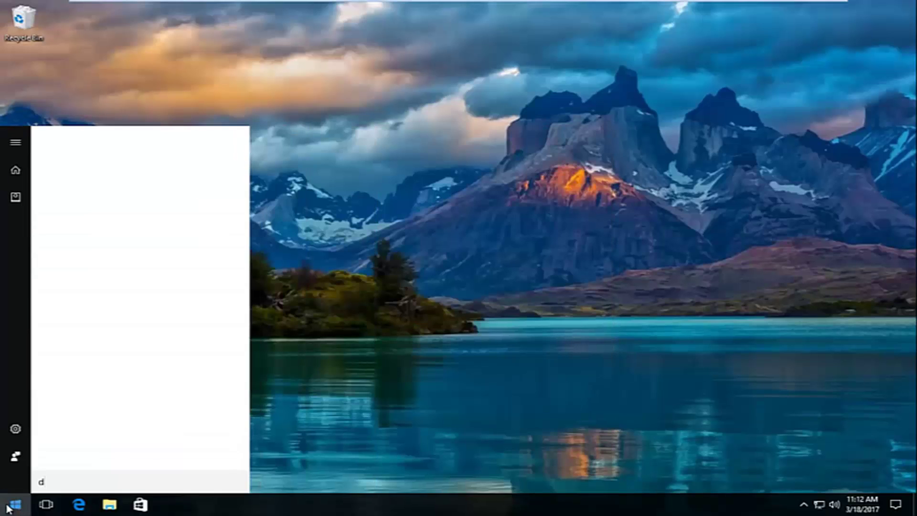
type("evice manager")
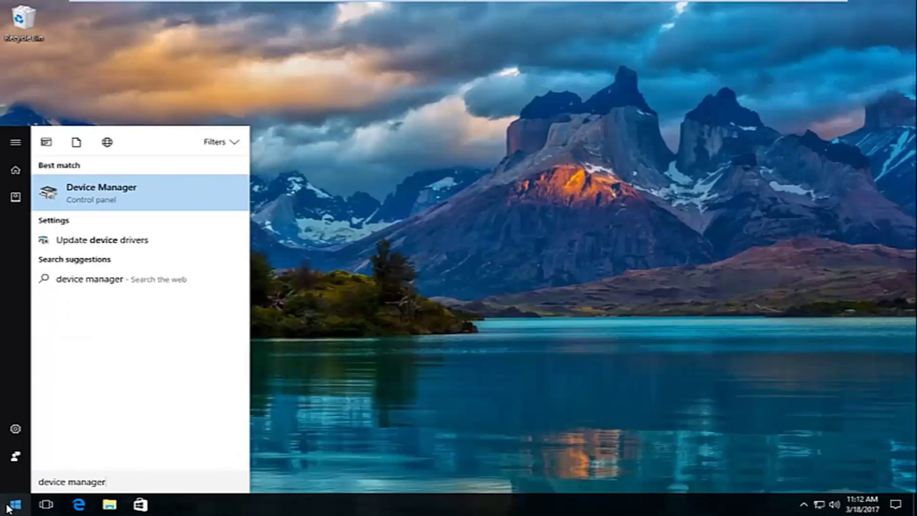
Launch Device Manager, enlarge its window, and expand Display adapters to select VMware SVGA 3D.
left_click(79, 196)
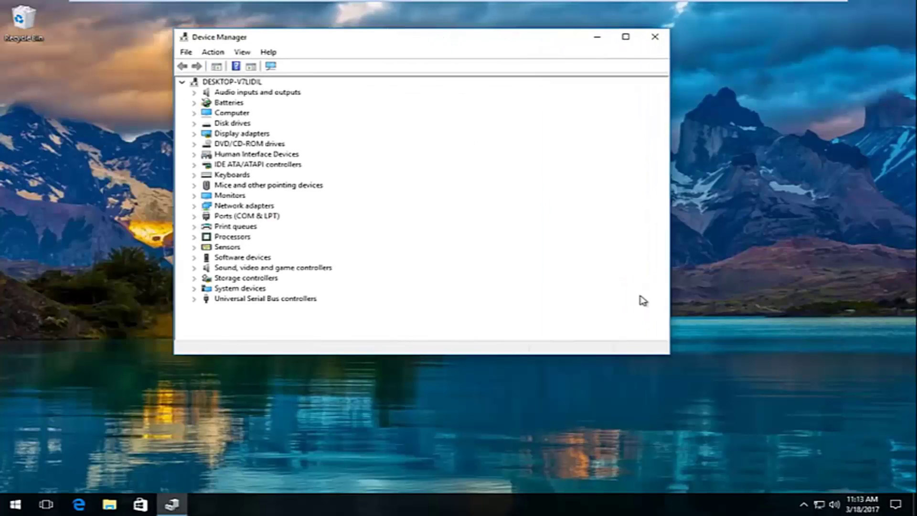
left_click_drag(670, 354, 776, 427)
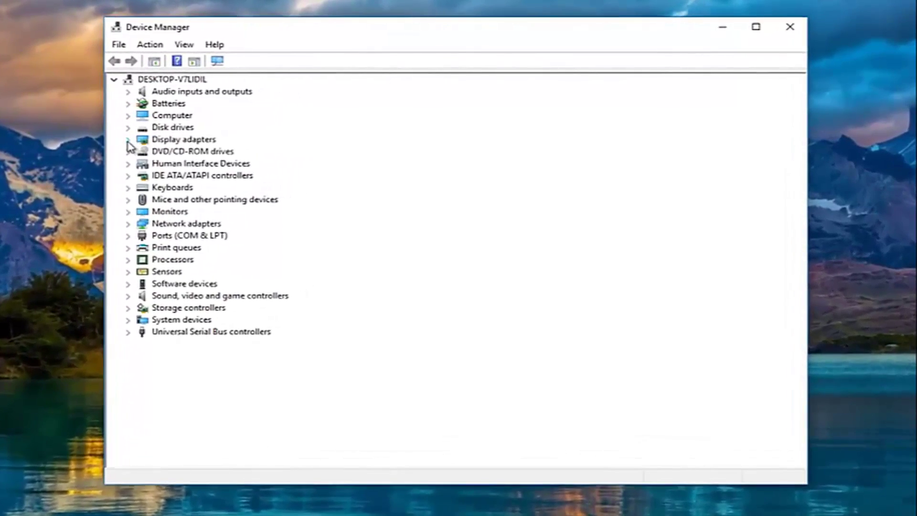
double_click(160, 141)
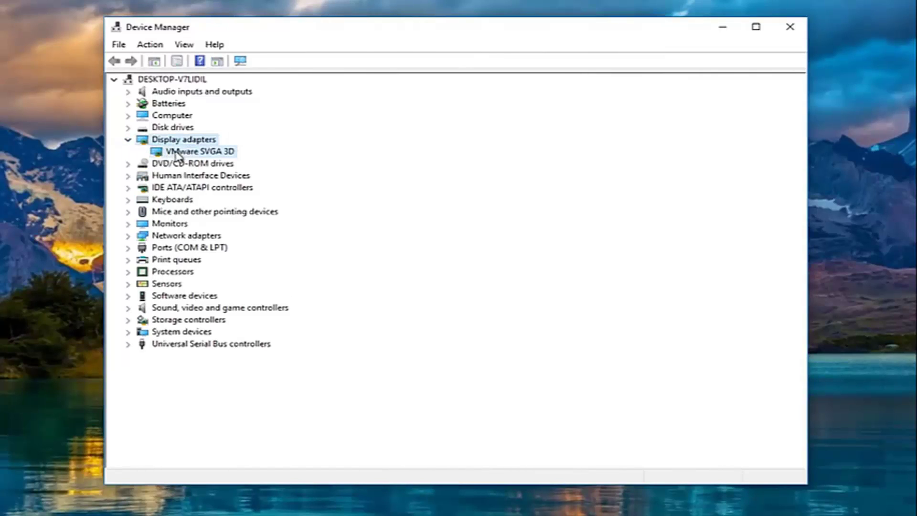
left_click(162, 152)
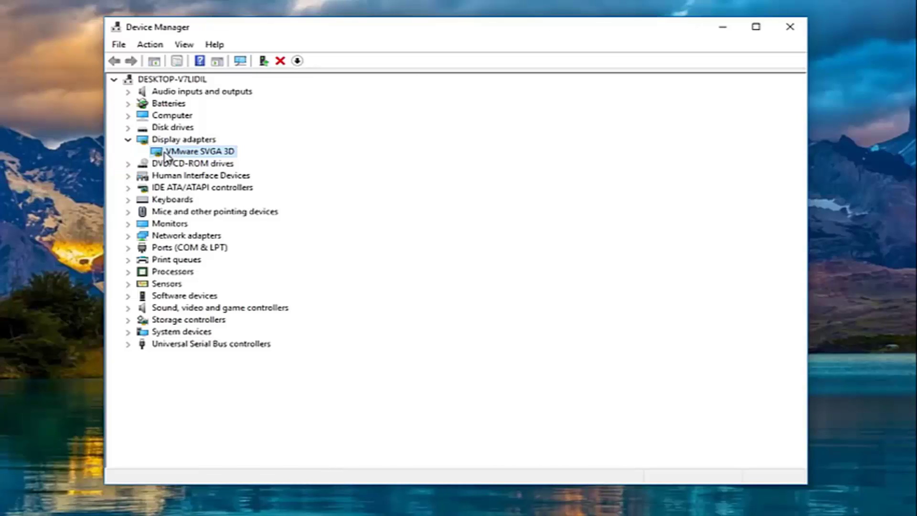
Search automatically for updated VMware SVGA 3D driver software and dismiss the already-installed notice.
right_click(171, 150)
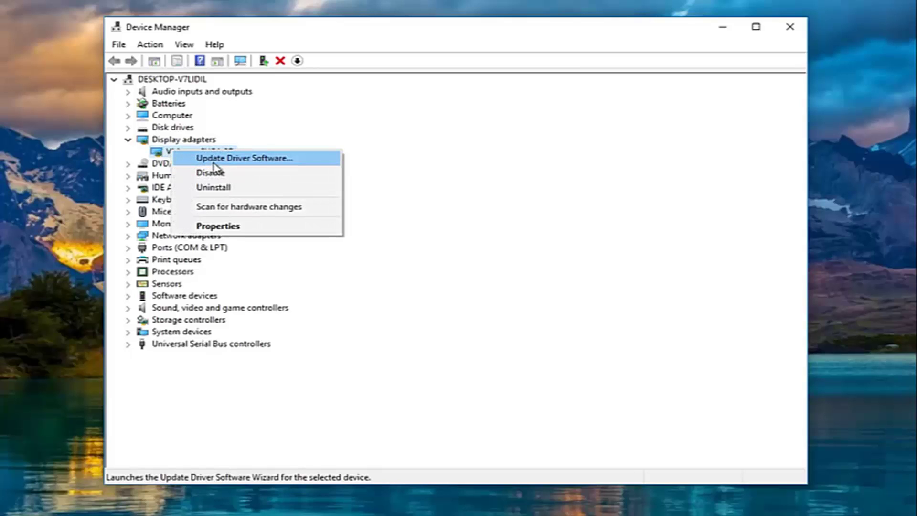
left_click(226, 157)
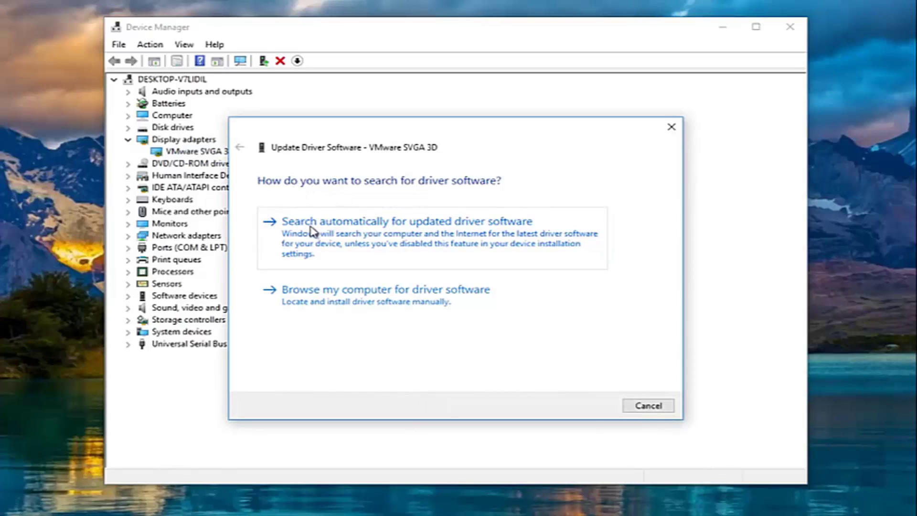
left_click(372, 245)
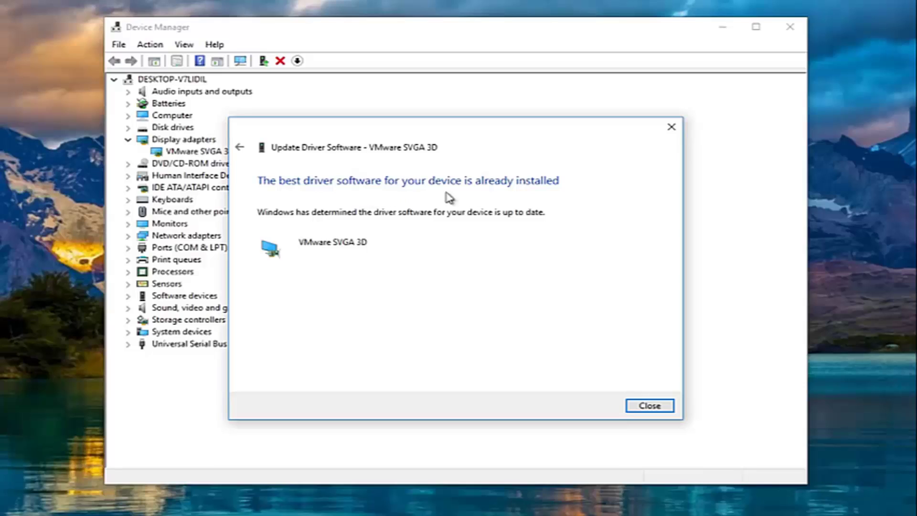
left_click(656, 407)
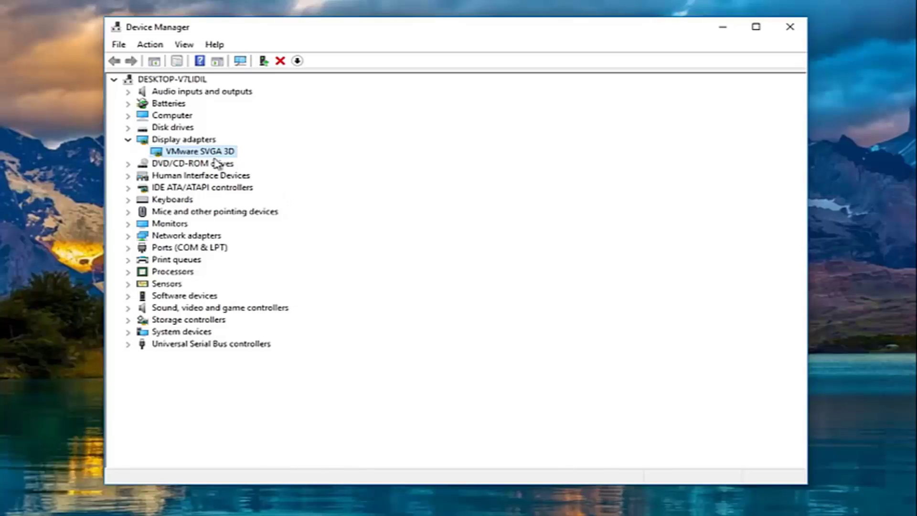
Open the VMware SVGA 3D adapter's Properties and view its Driver tab.
right_click(195, 156)
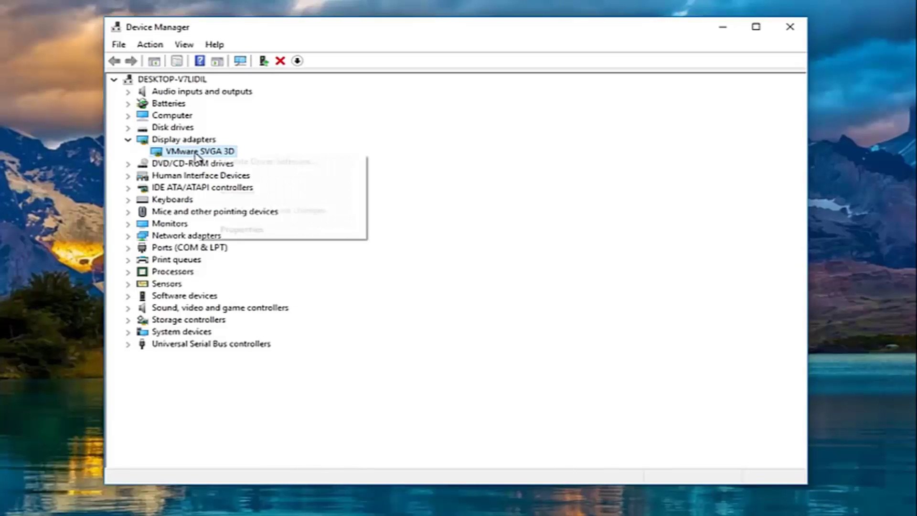
left_click(248, 235)
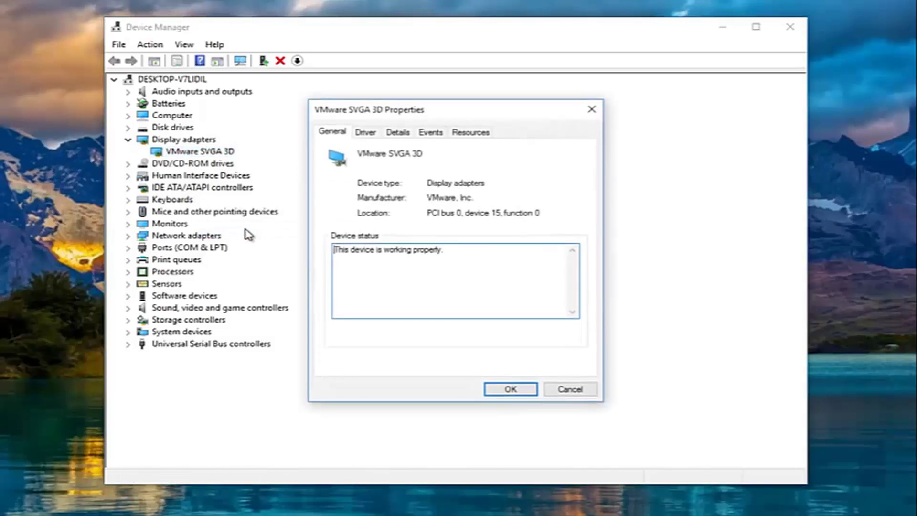
left_click(369, 138)
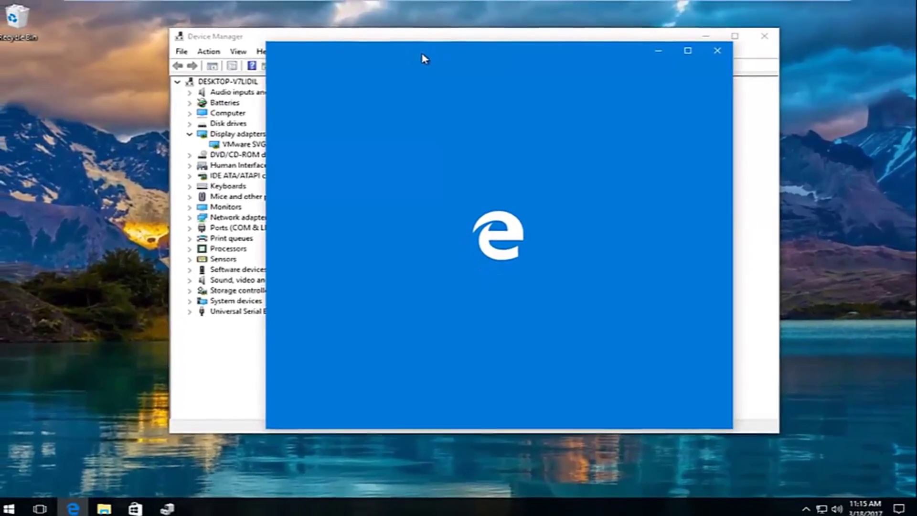
Move the Edge window into place so the Google home page shows maximized.
left_click_drag(413, 54, 687, 154)
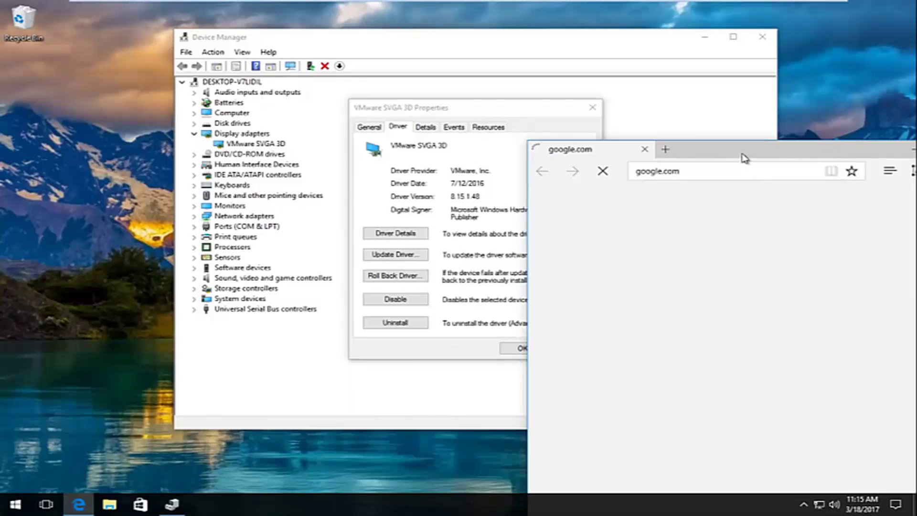
left_click_drag(744, 157, 516, 5)
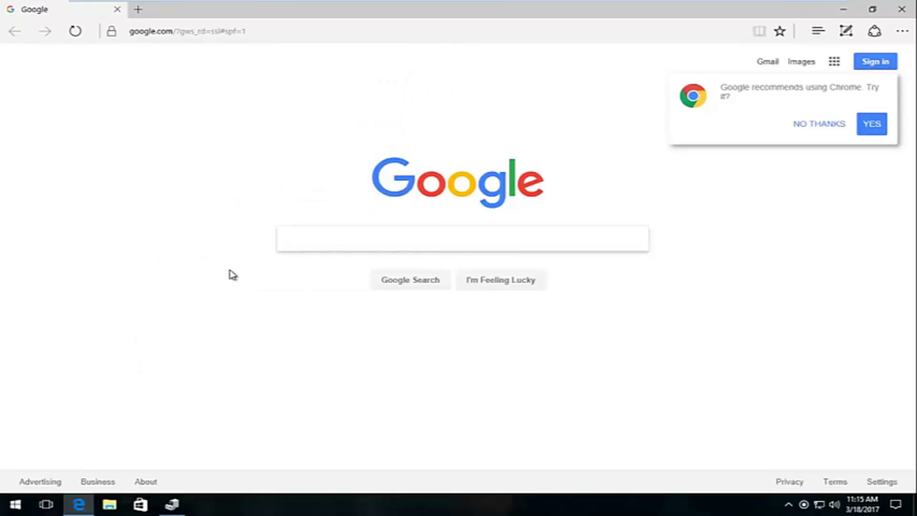
Google 'nvidia drivers' and open the 'Drivers - Download NVIDIA Drivers' result.
type("nvidia")
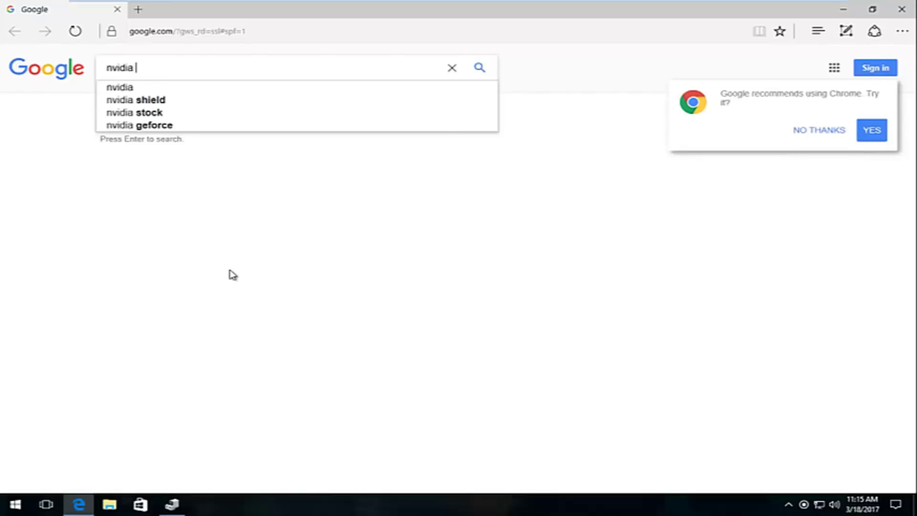
type(" drivers")
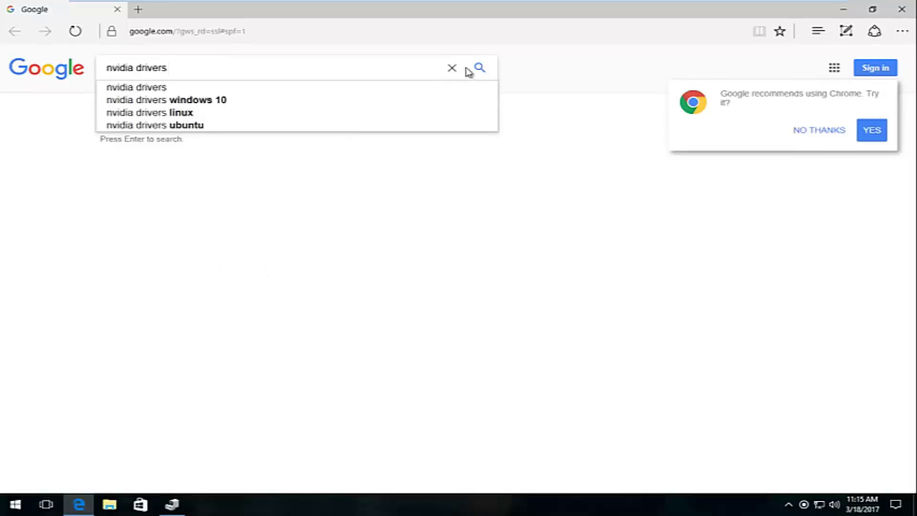
key("Return")
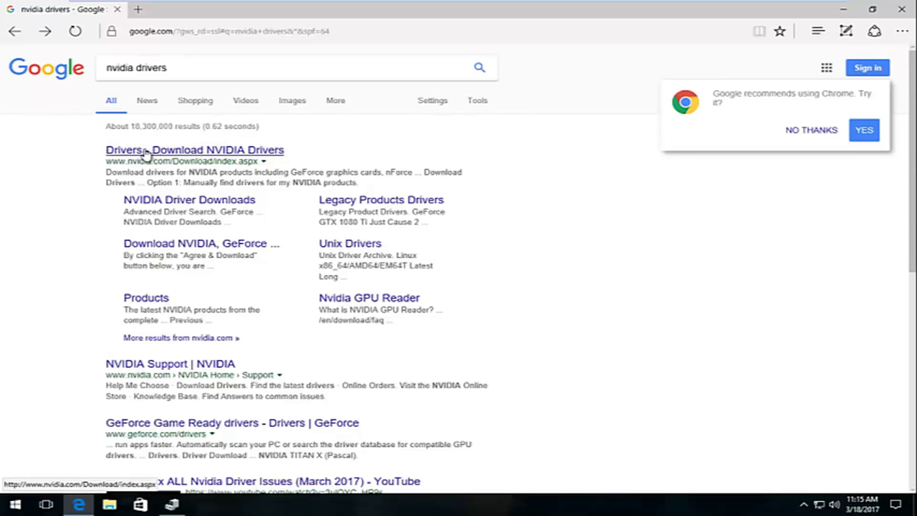
left_click(170, 152)
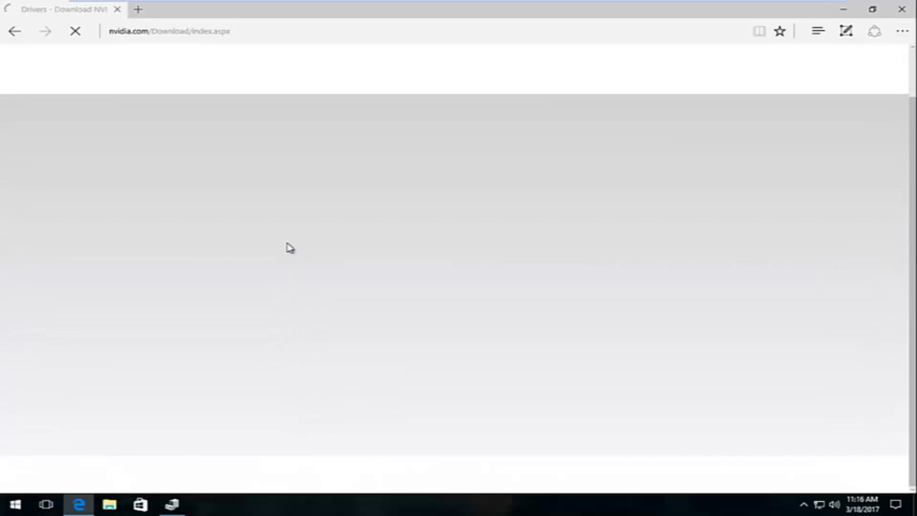
Start NVIDIA's automatic Graphics Drivers scan, then go back to the manual driver search form.
scroll(289, 247, "down", 3)
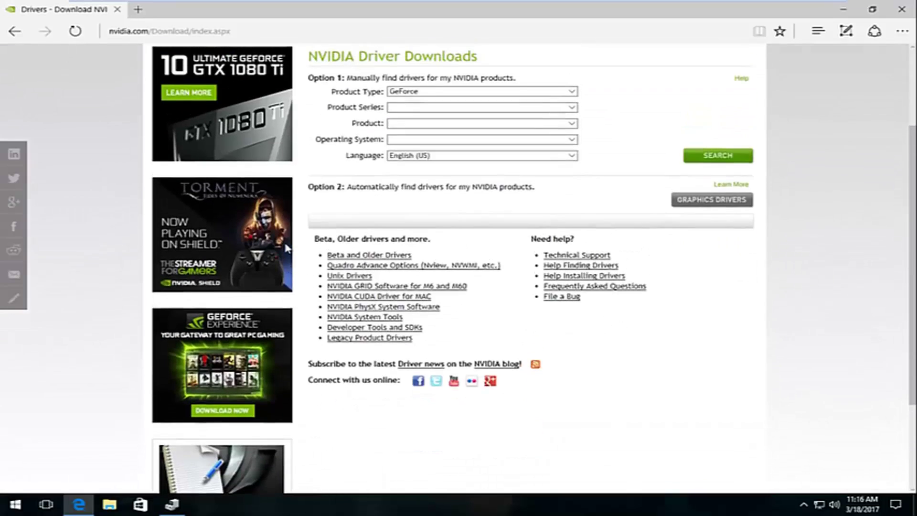
scroll(335, 215, "up", 3)
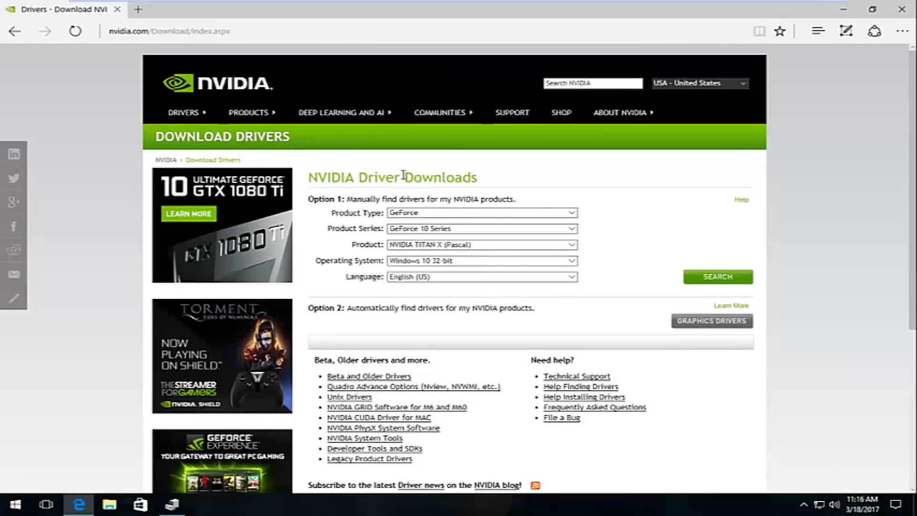
scroll(391, 170, "down", 2)
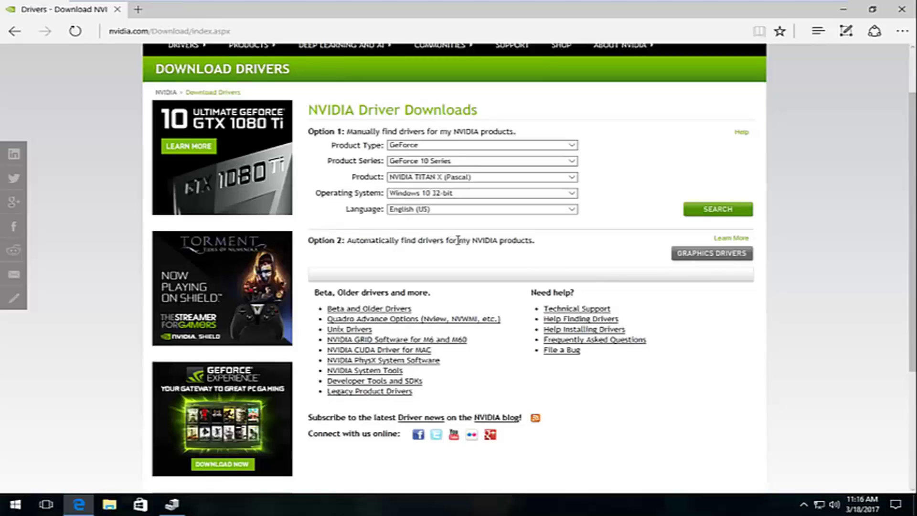
left_click(701, 256)
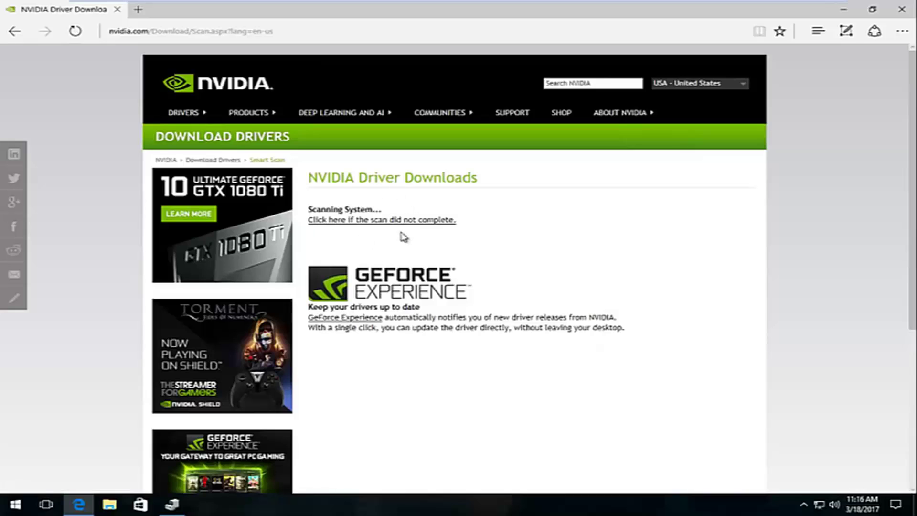
left_click(19, 30)
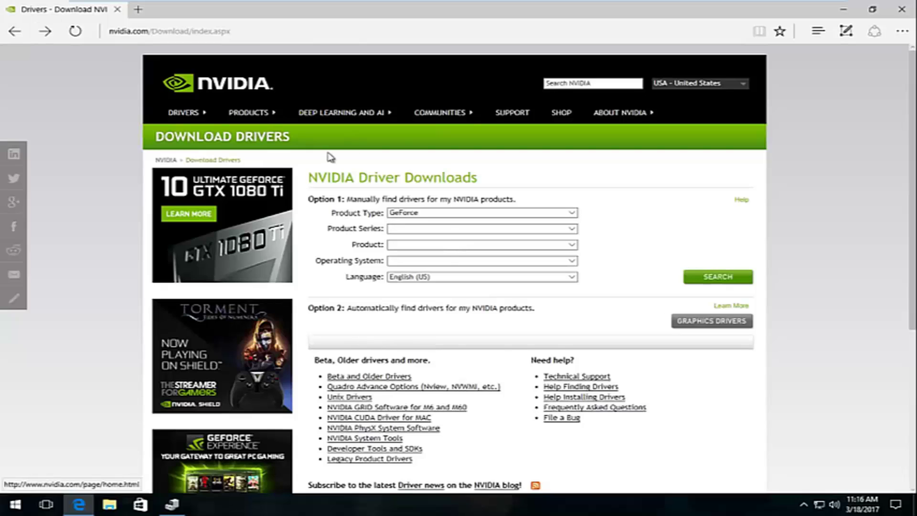
scroll(415, 152, "down", 1)
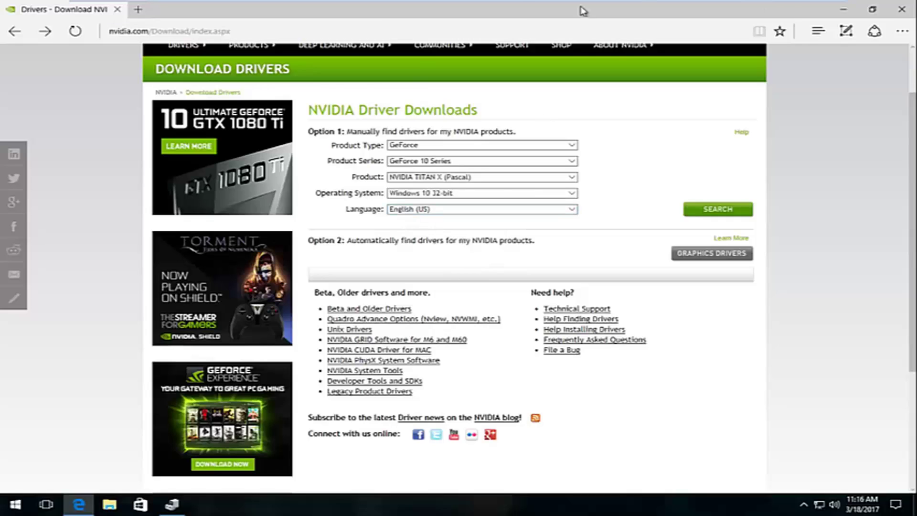
Close Edge and Properties, open then cancel the VMware SVGA 3D driver update, and close Device Manager.
left_click(897, 13)
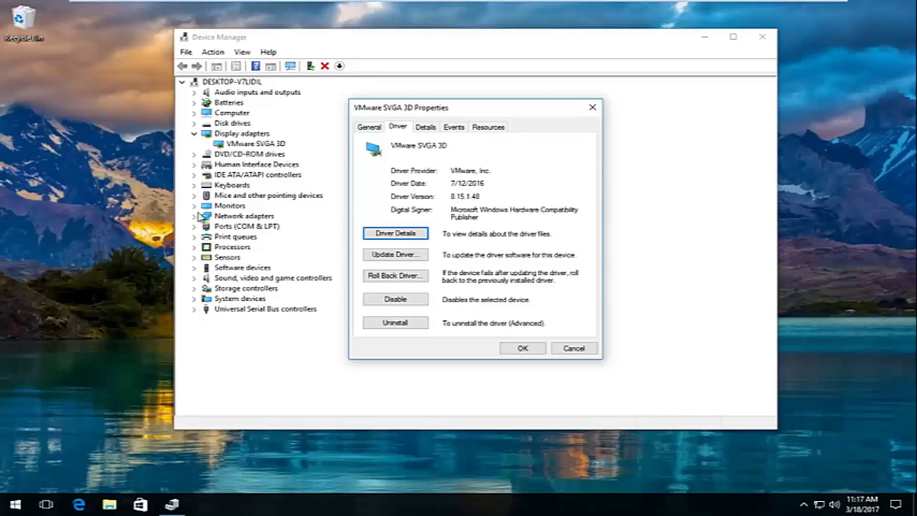
left_click(592, 108)
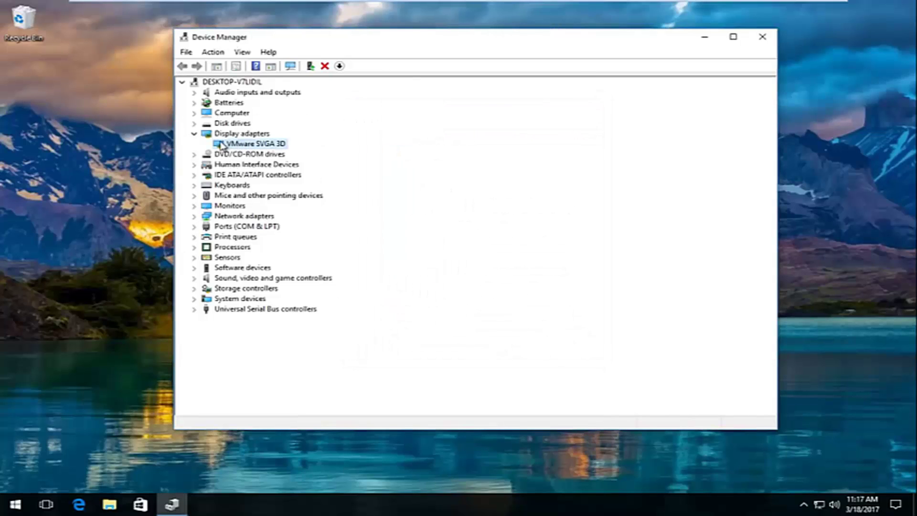
right_click(229, 145)
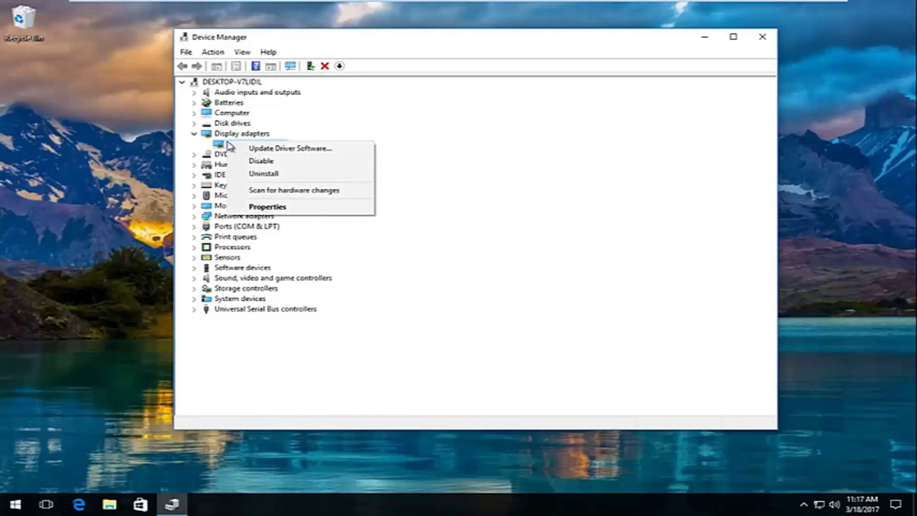
left_click(309, 148)
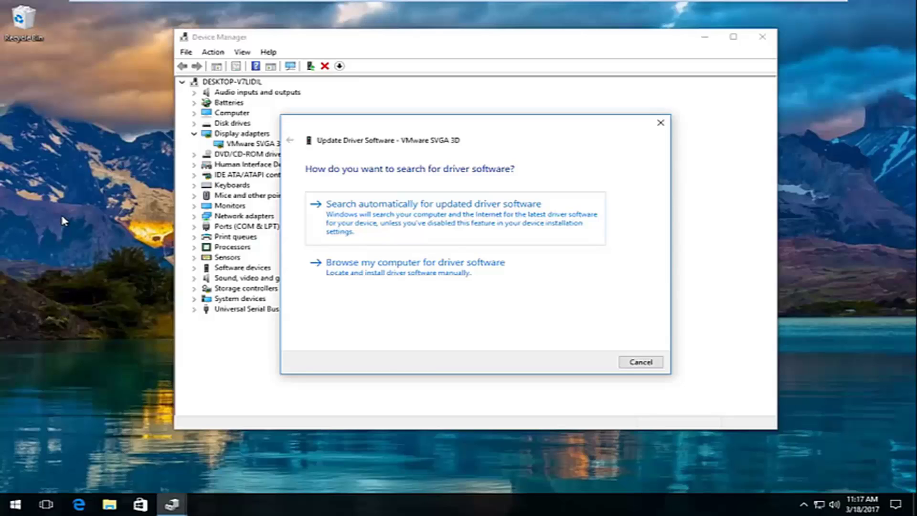
left_click(661, 125)
left_click(759, 37)
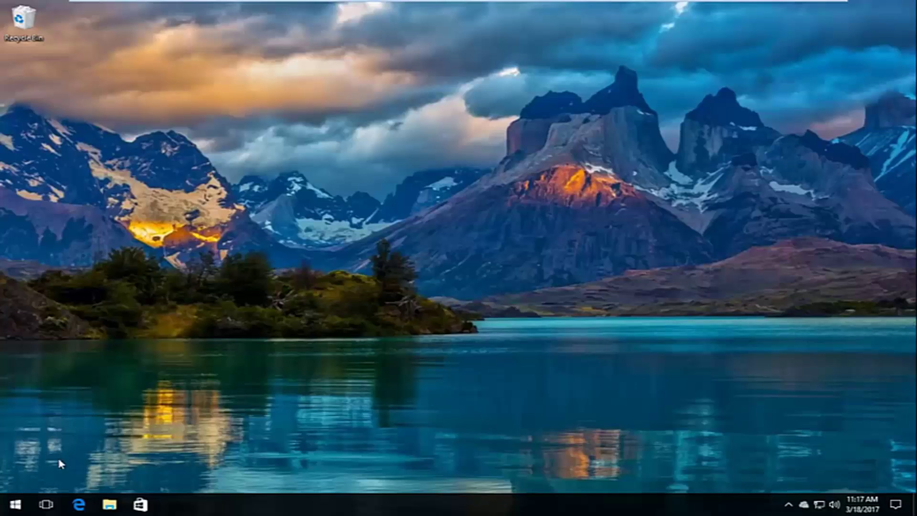
Restart Windows through Start > Power > Restart.
left_click(6, 512)
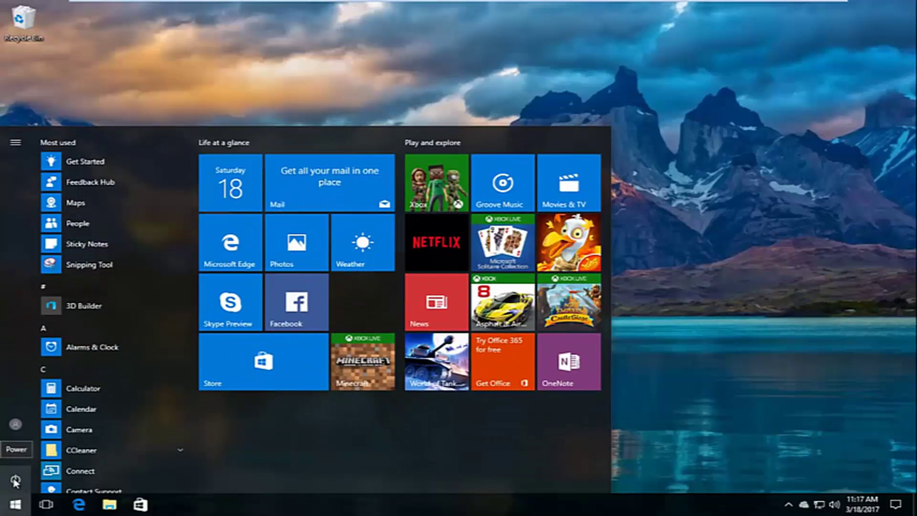
left_click(16, 481)
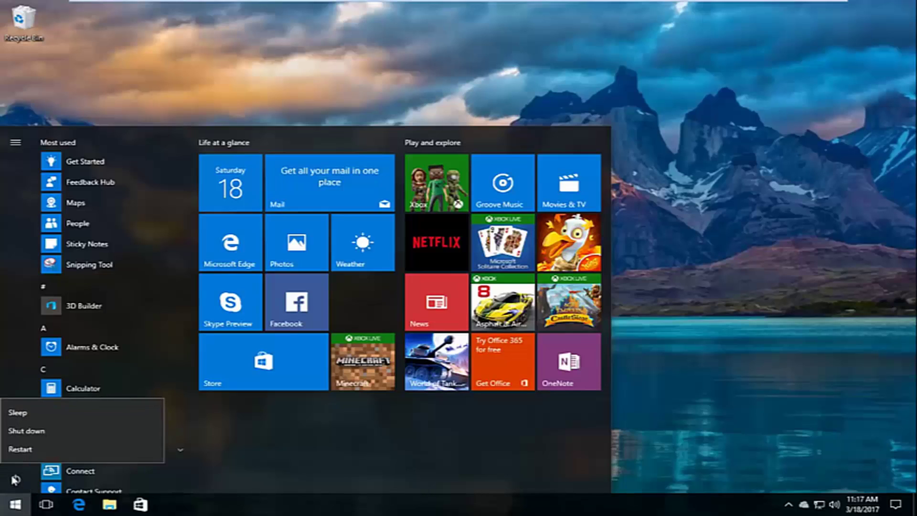
left_click(23, 450)
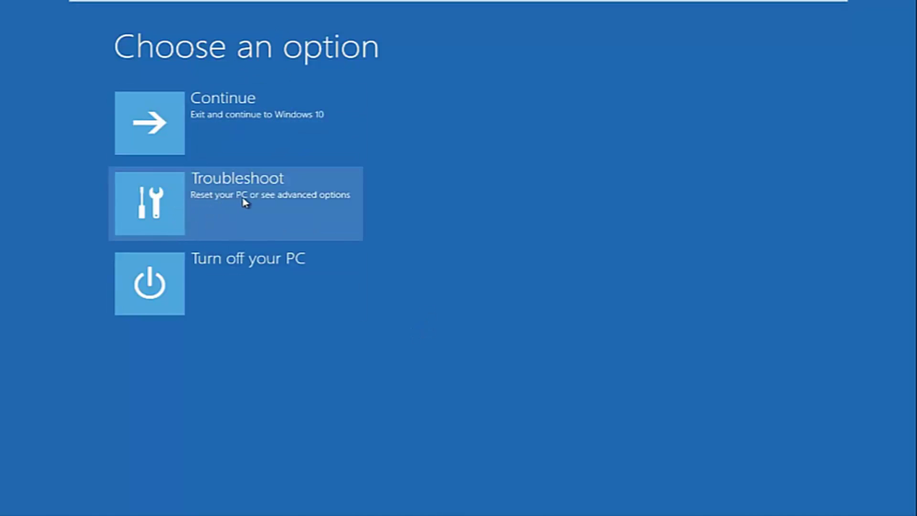
Navigate to Troubleshoot > Advanced options > Startup Settings.
left_click(164, 200)
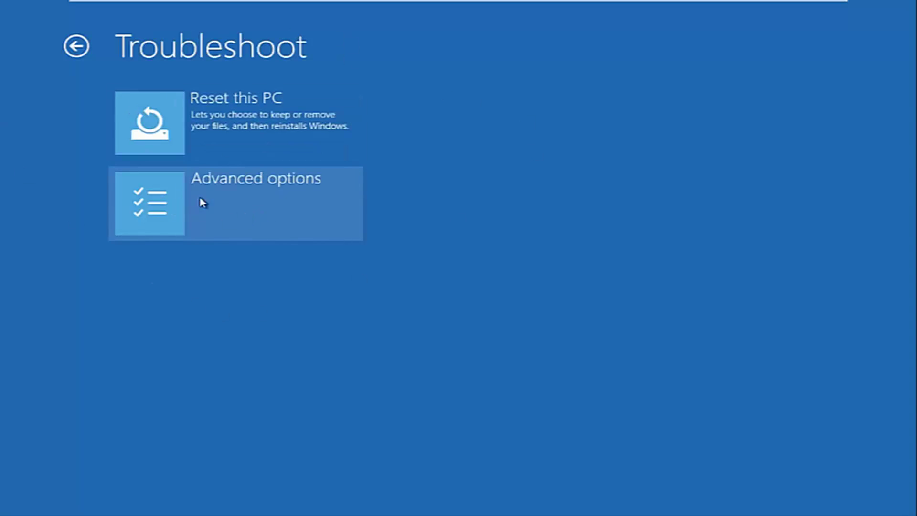
left_click(225, 199)
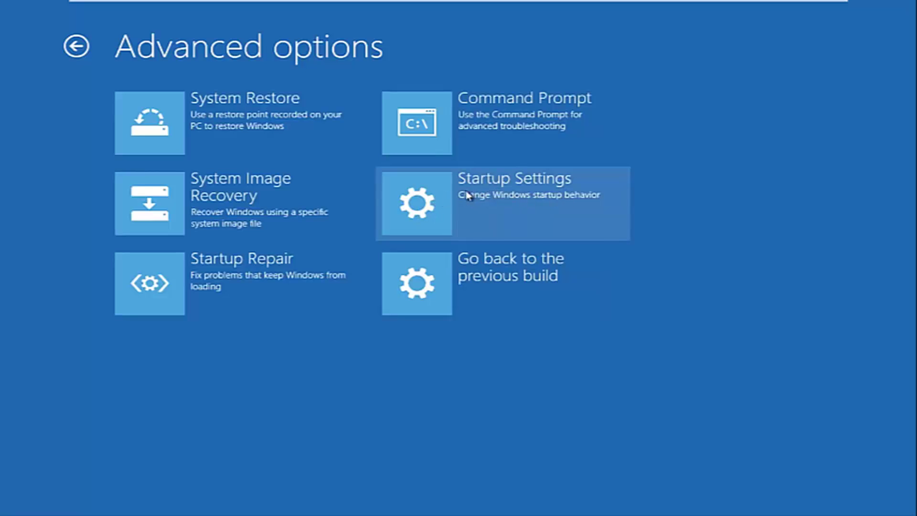
left_click(437, 199)
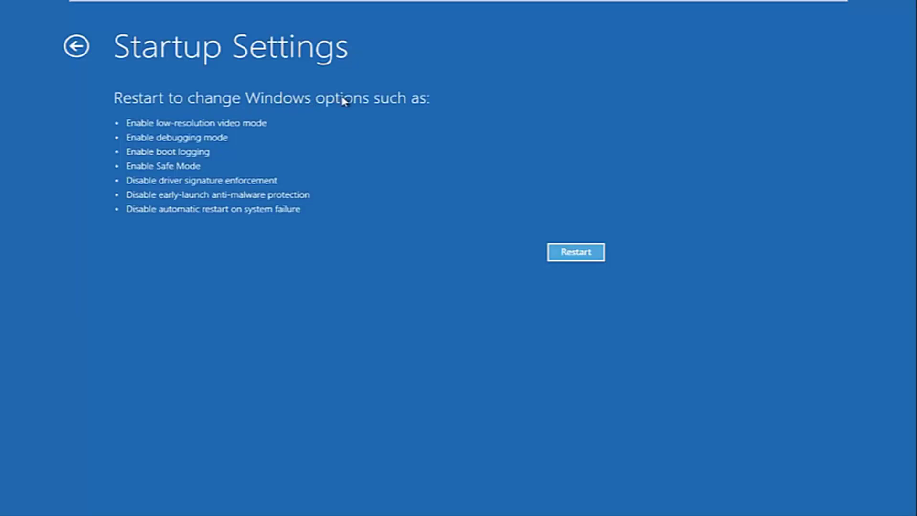
Restart into the startup options list and choose F5, Safe Mode with Networking.
left_click(570, 254)
left_click(574, 260)
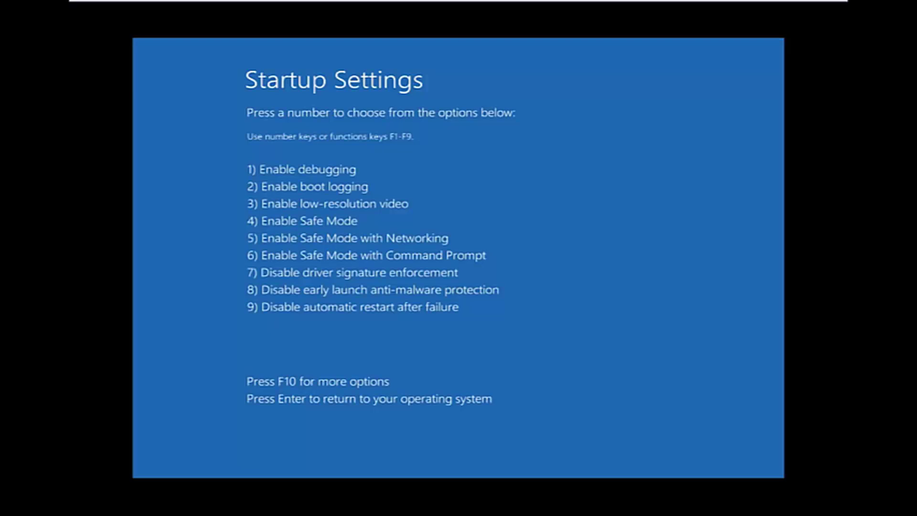
key("F5")
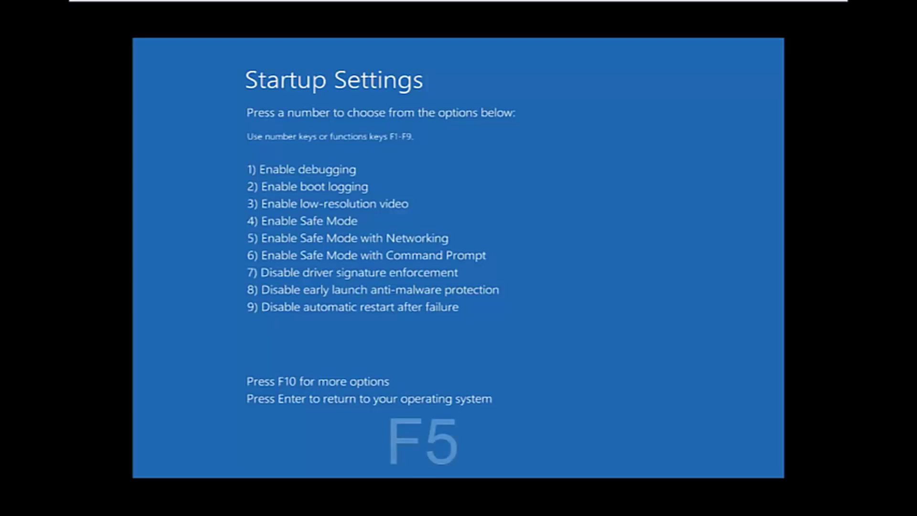